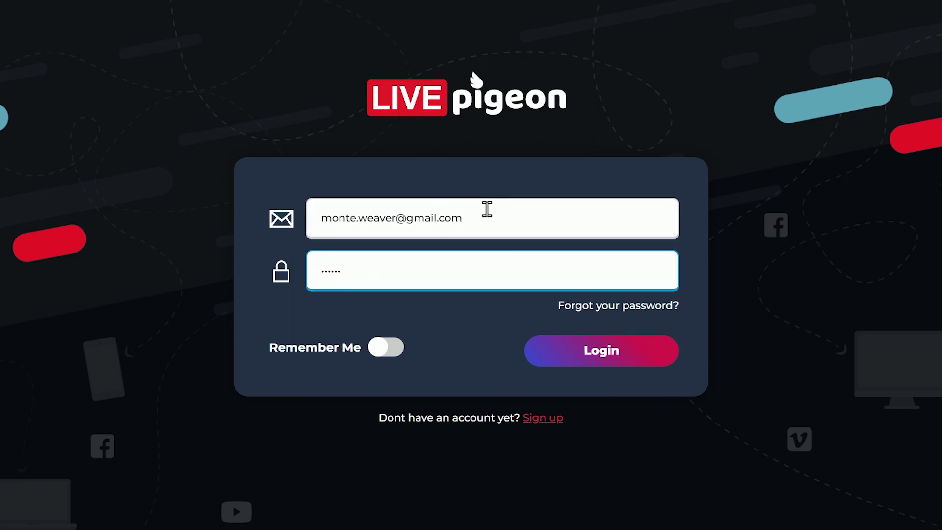
- Log in to LIVEpigeon with Remember Me turned on
{"action": "left_click", "coordinate": [386, 347]}
{"action": "left_click", "coordinate": [627, 374]}
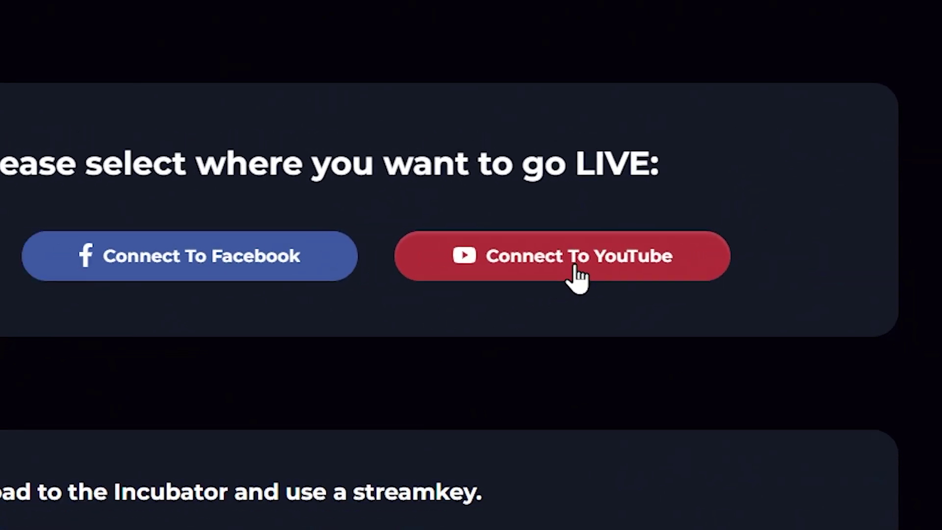
- Link the YouTube channel by allowing LIVEpigeon access to the Google account
{"action": "left_click", "coordinate": [481, 265]}
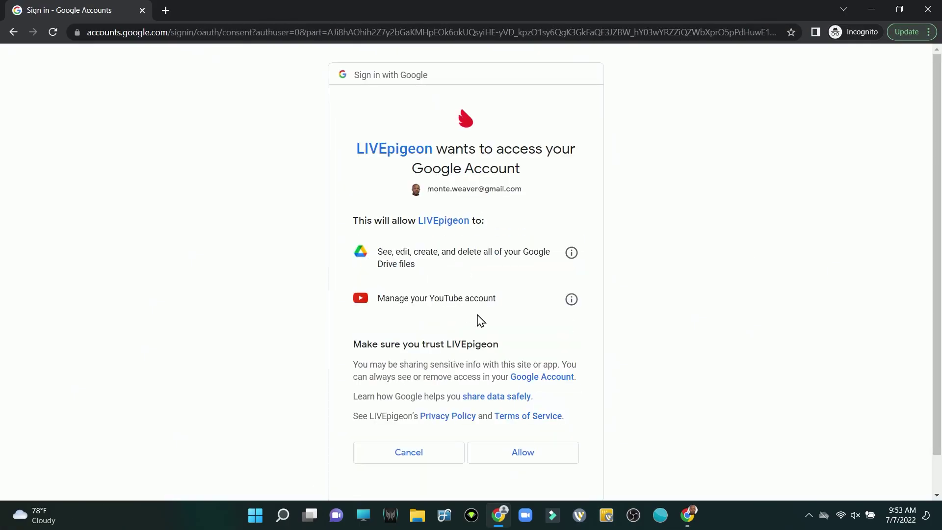
{"action": "left_click", "coordinate": [550, 465]}
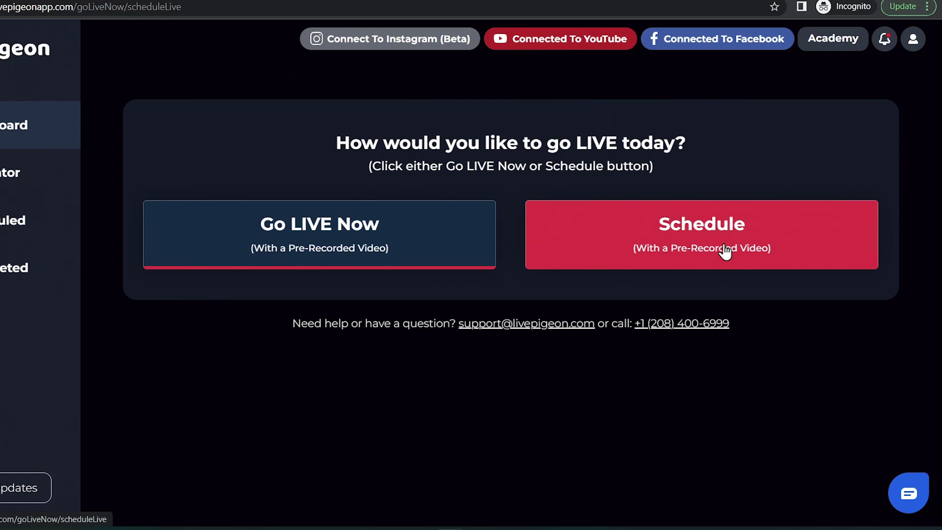
- Start a pre-recorded schedule set for Saturday 9 July 2022 at 10:00 AM
{"action": "left_click", "coordinate": [725, 251]}
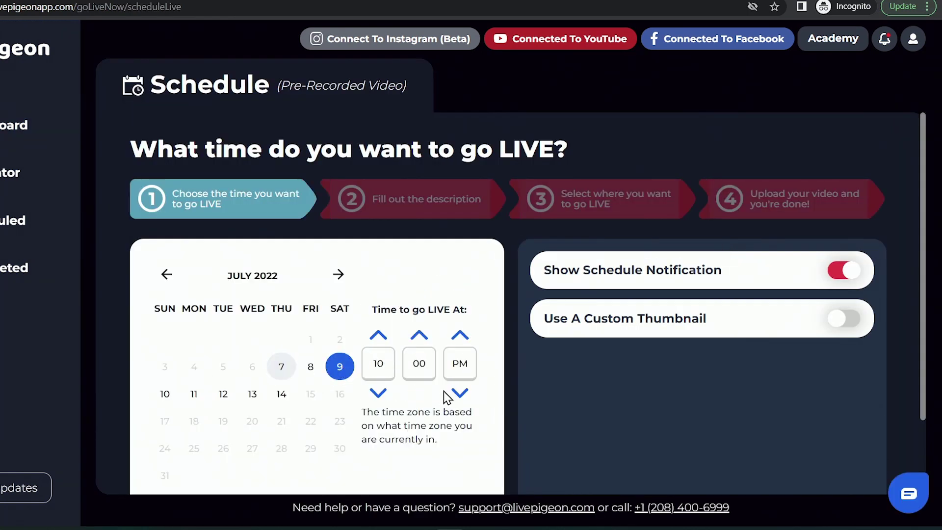
{"action": "left_click", "coordinate": [460, 393]}
{"action": "scroll", "coordinate": [717, 361], "scroll_direction": "down", "scroll_amount": 2}
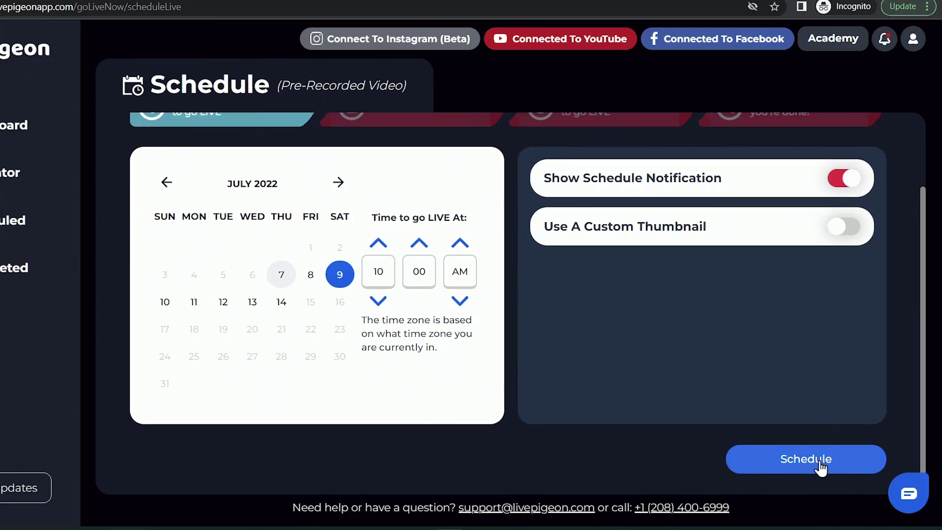
- Confirm the date and time and title the stream 'Test - Pre-Recorded Video'
{"action": "left_click", "coordinate": [821, 467]}
{"action": "left_click", "coordinate": [252, 305]}
{"action": "type", "text": "Test - Pre-Recorded Video"}
{"action": "triple_click", "coordinate": [246, 318]}
{"action": "right_click", "coordinate": [236, 317]}
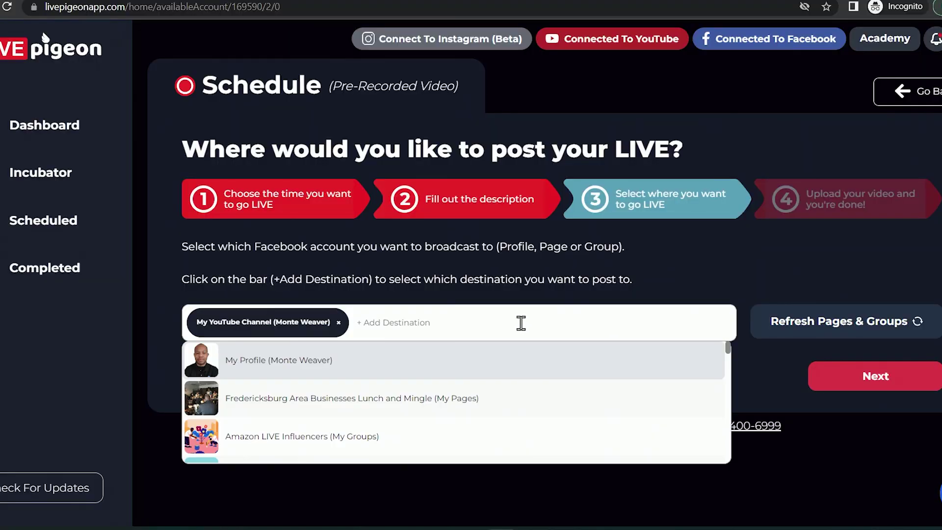
- Add the Amazon LIVE Influencers group as a destination and continue to video upload
{"action": "scroll", "coordinate": [348, 386], "scroll_direction": "down", "scroll_amount": 2}
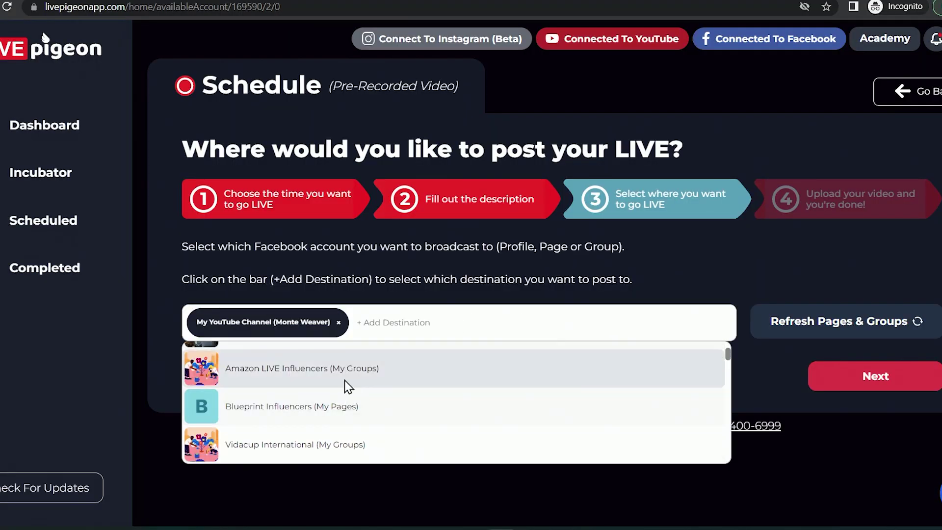
{"action": "left_click", "coordinate": [300, 375]}
{"action": "left_click", "coordinate": [404, 346]}
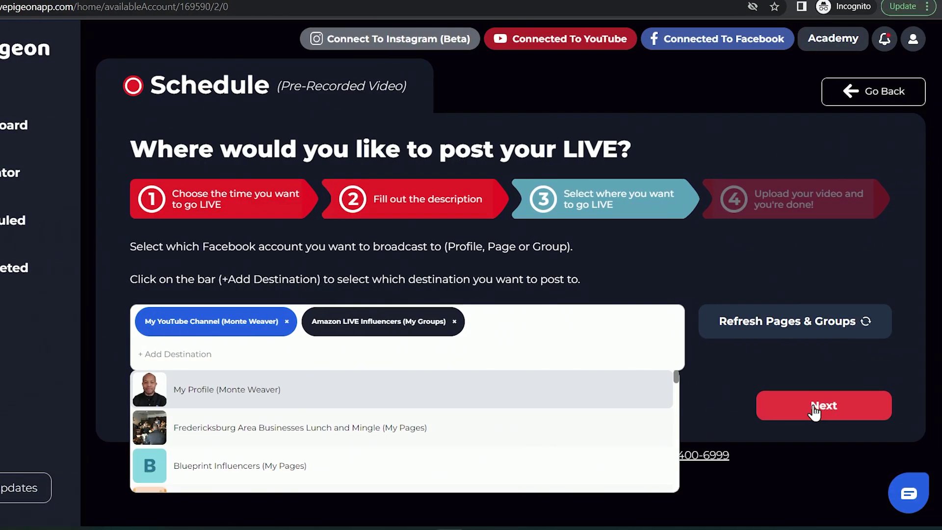
{"action": "left_click", "coordinate": [874, 376]}
{"action": "scroll", "coordinate": [797, 277], "scroll_direction": "down", "scroll_amount": 1}
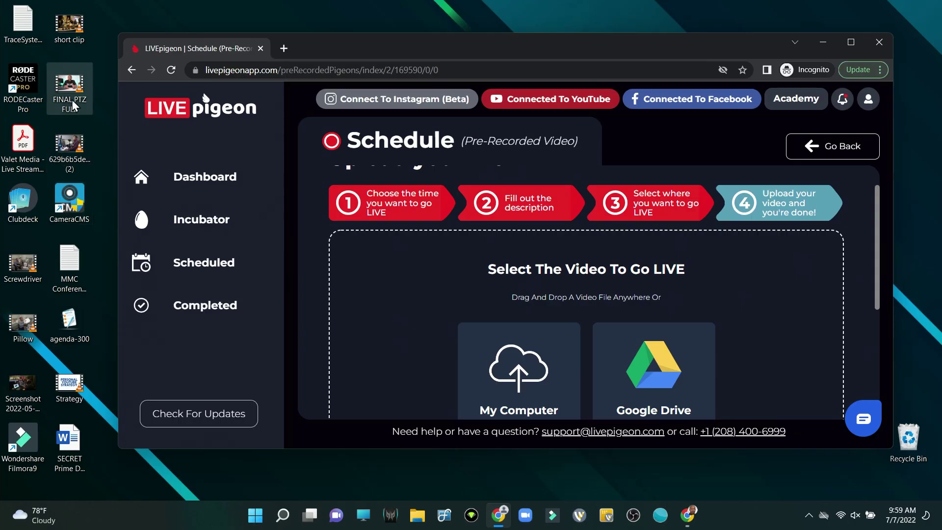
- Upload FINAL PTZ FULL.mp4 from the desktop, with the browser window maximized
{"action": "left_click_drag", "start_coordinate": [74, 105], "coordinate": [540, 363]}
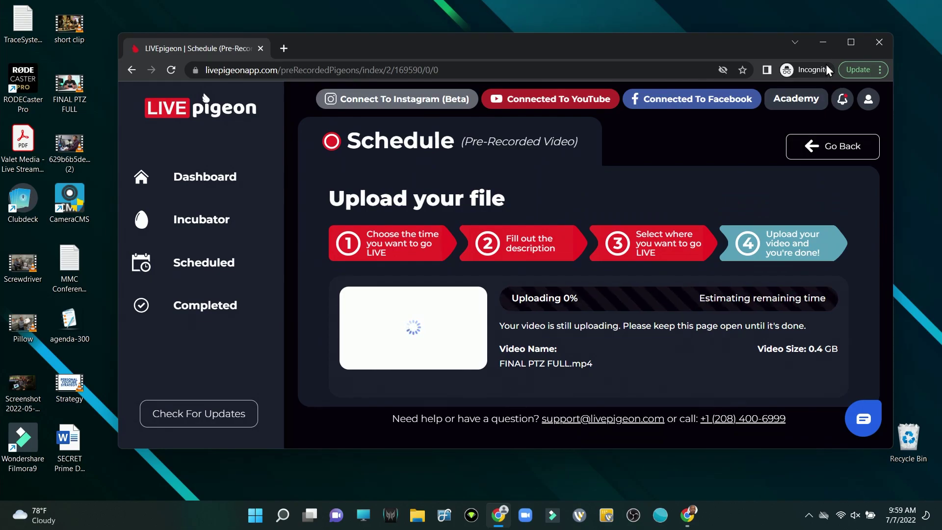
{"action": "left_click", "coordinate": [850, 43]}
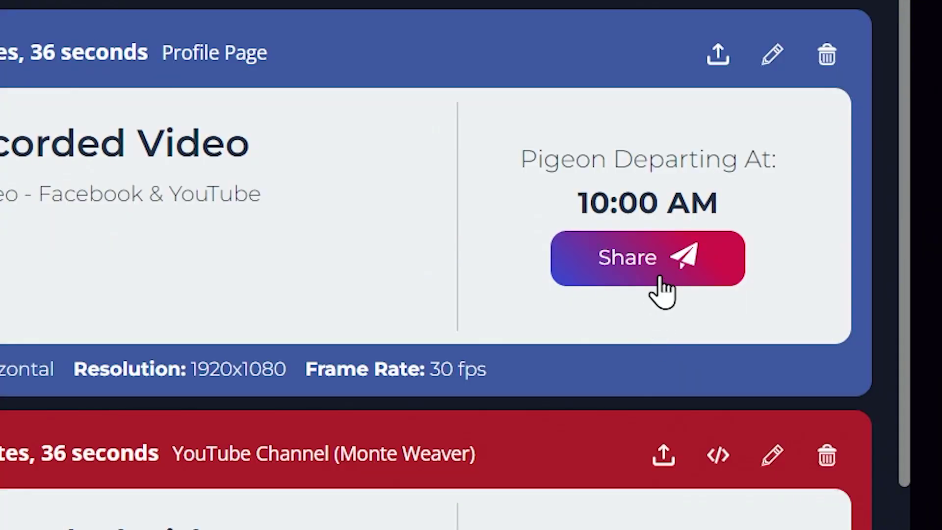
- Open the scheduled Facebook live post 'Test - Pre-Recorded Video' in its own tab
{"action": "left_click", "coordinate": [663, 289]}
{"action": "left_click", "coordinate": [638, 358]}
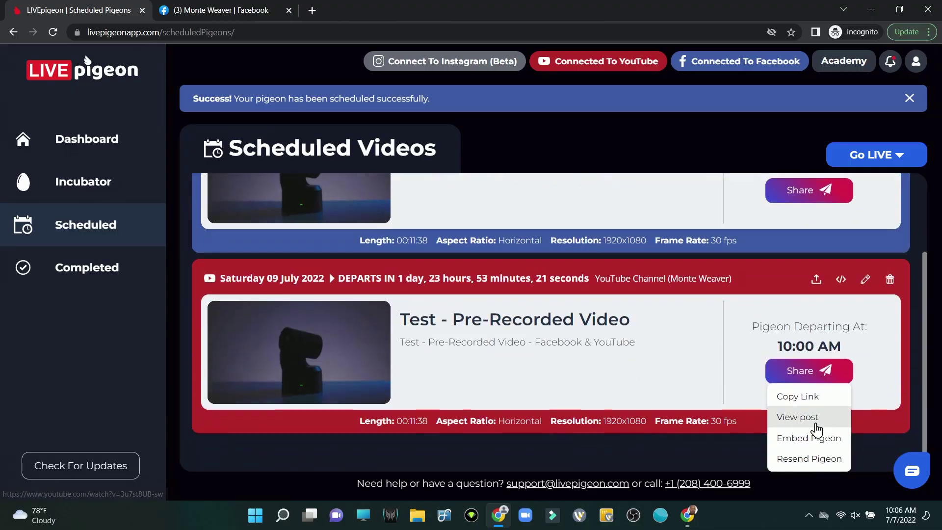
- View the scheduled YouTube post for 'Test - Pre-Recorded Video' on its watch page
{"action": "left_click", "coordinate": [798, 417]}
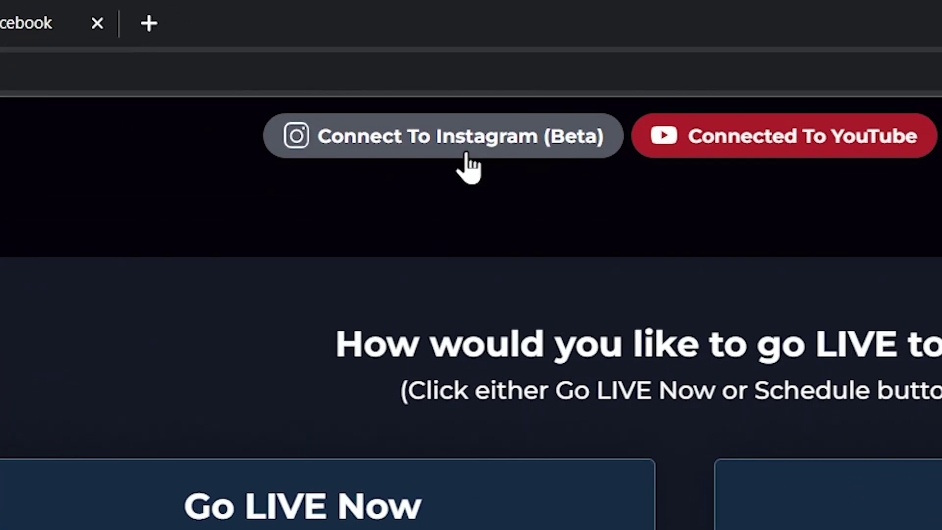
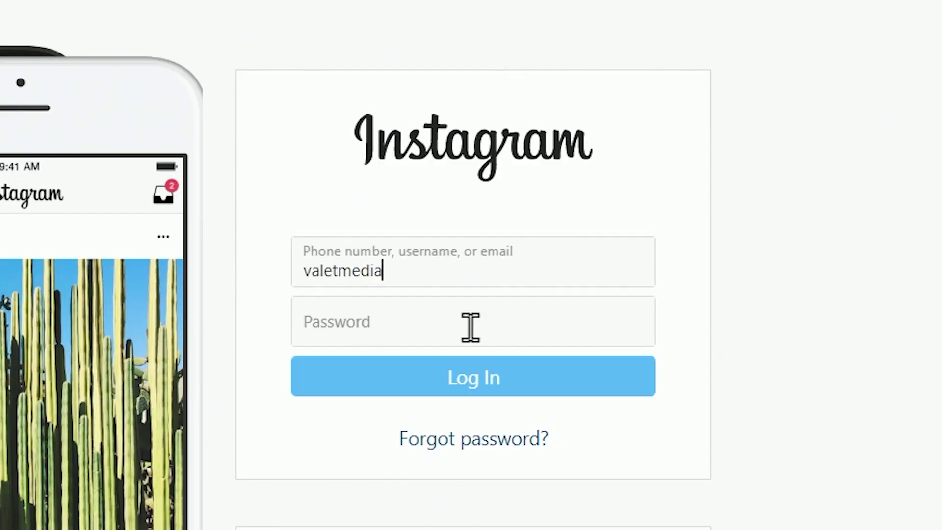
- Log in to Instagram with the account's email and password, then go live with an Incubator video
{"action": "key", "text": "Tab"}
{"action": "type", "text": "•••"}
{"action": "left_click", "coordinate": [482, 387]}
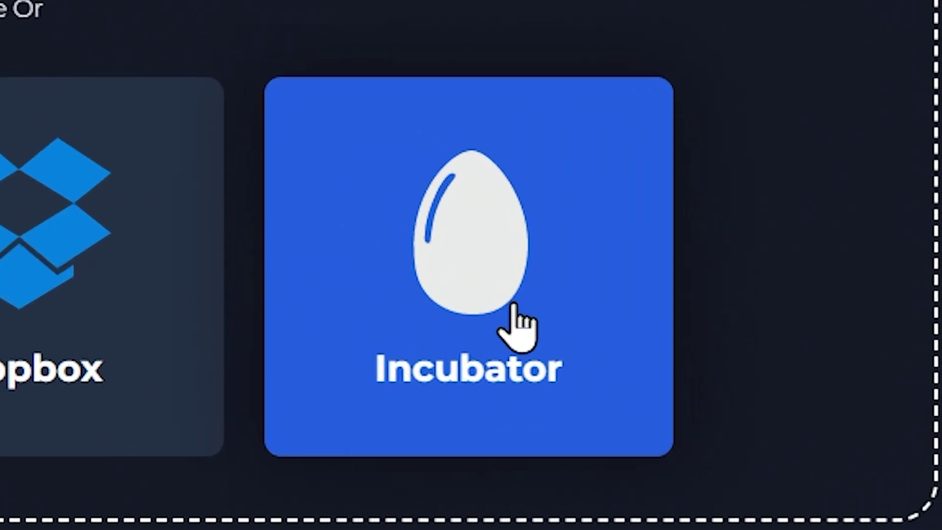
{"action": "left_click", "coordinate": [770, 390]}
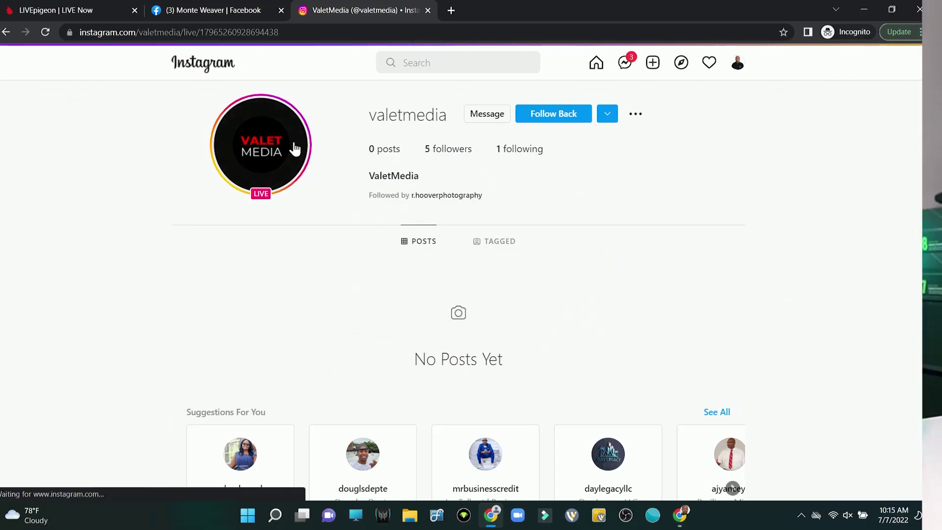
- Open the account's LIVE broadcast from the avatar on the Instagram profile
{"action": "left_click", "coordinate": [295, 148]}
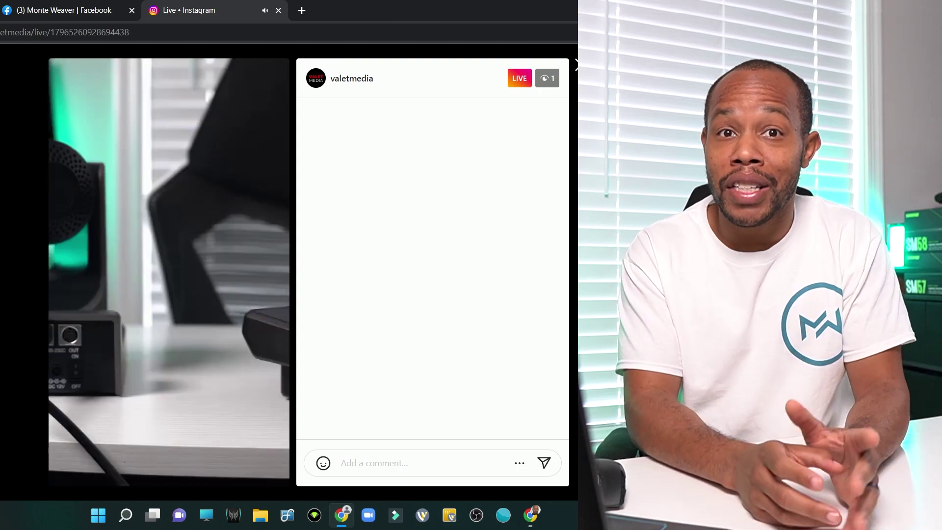
{"action": "left_click", "coordinate": [373, 463]}
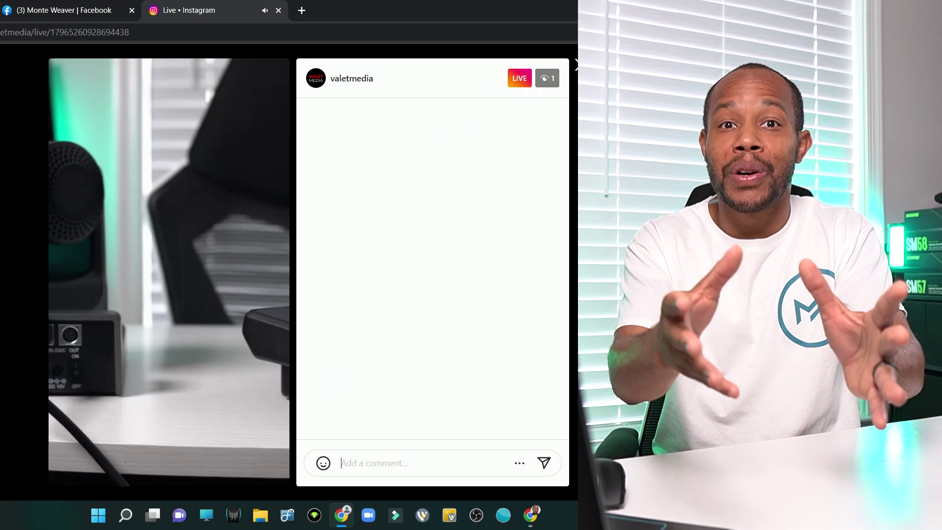